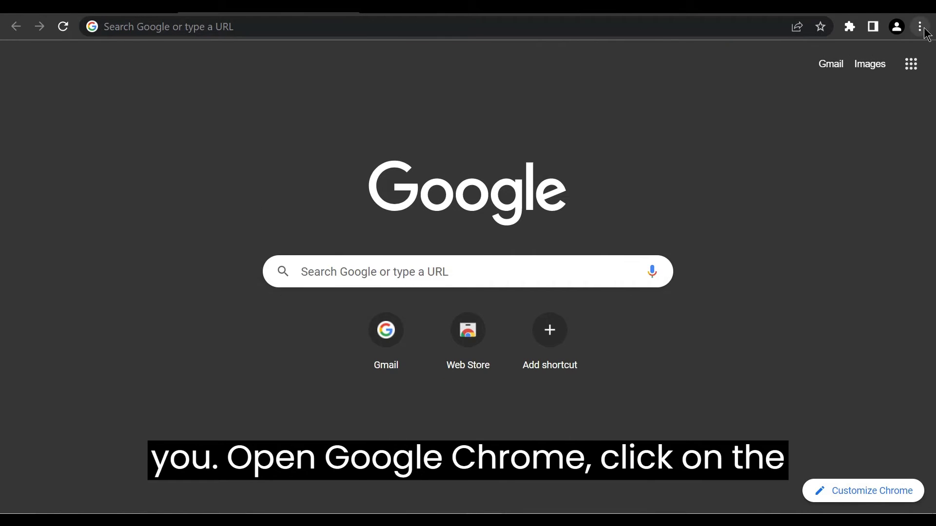
# Step: Reach the About Chrome page from Settings so it checks for updates
pyautogui.click(920, 27)
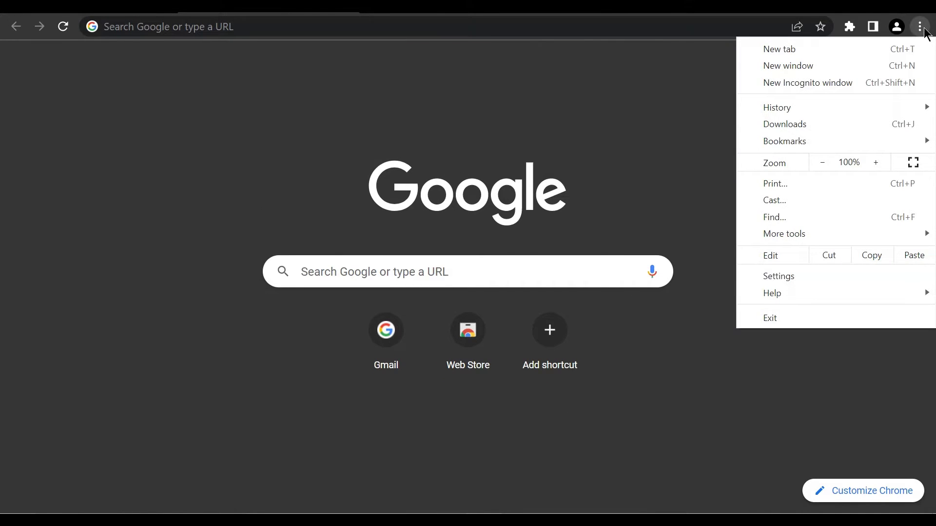
pyautogui.click(824, 278)
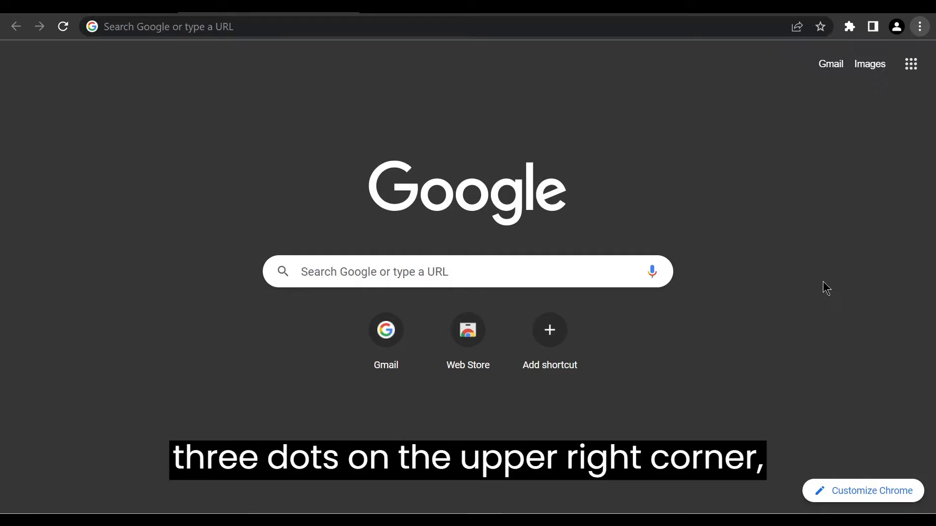
pyautogui.scroll(-2, 183, 219)
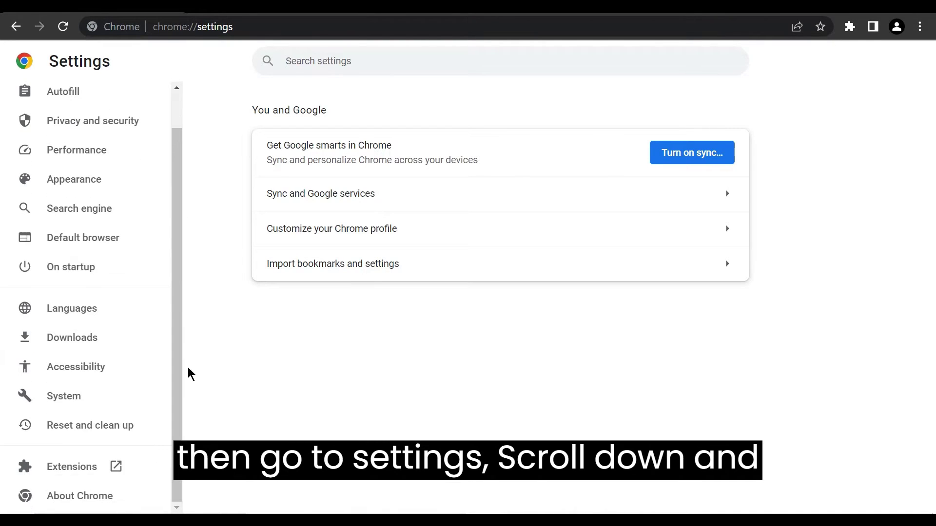
pyautogui.click(66, 496)
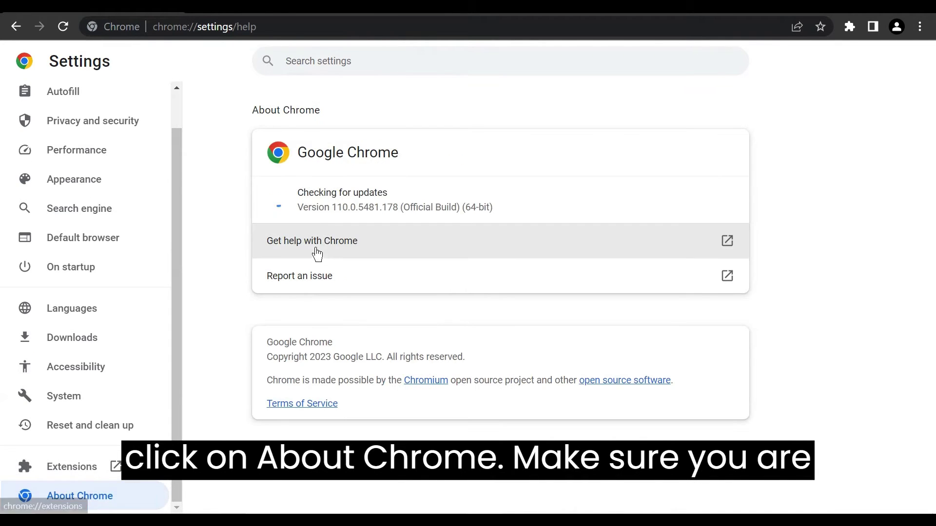
# Step: Highlight the update status, confirming Chrome is up to date at version 110.0.5481.178
pyautogui.moveTo(298, 191); pyautogui.dragTo(388, 194)
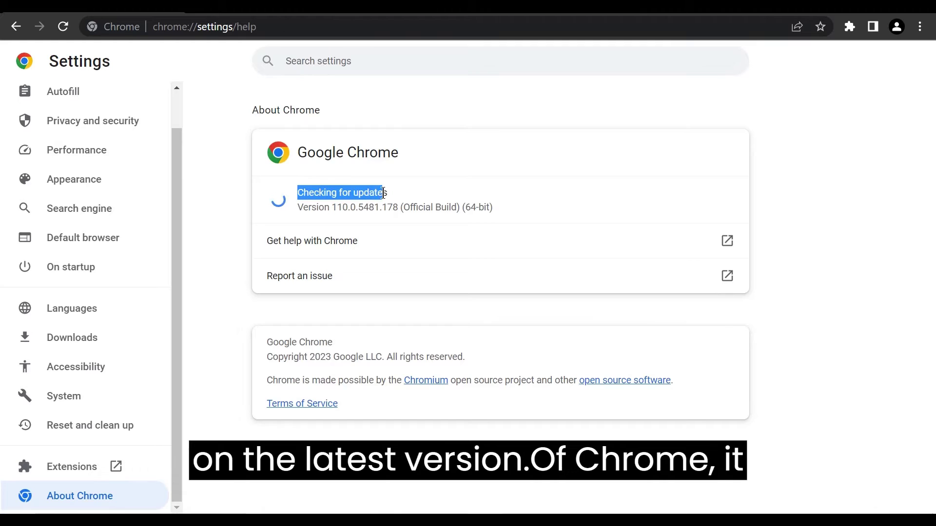
pyautogui.click(231, 177)
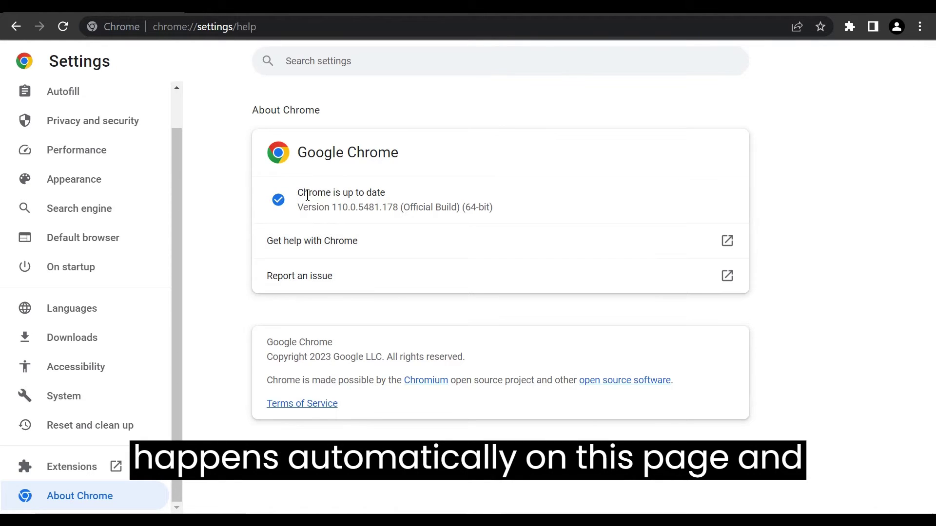
pyautogui.moveTo(299, 193); pyautogui.dragTo(386, 193)
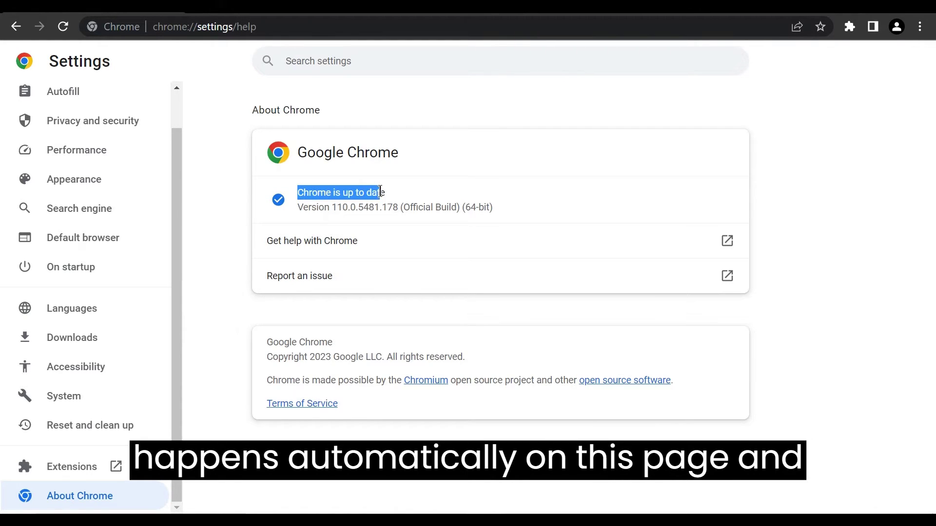
pyautogui.click(225, 168)
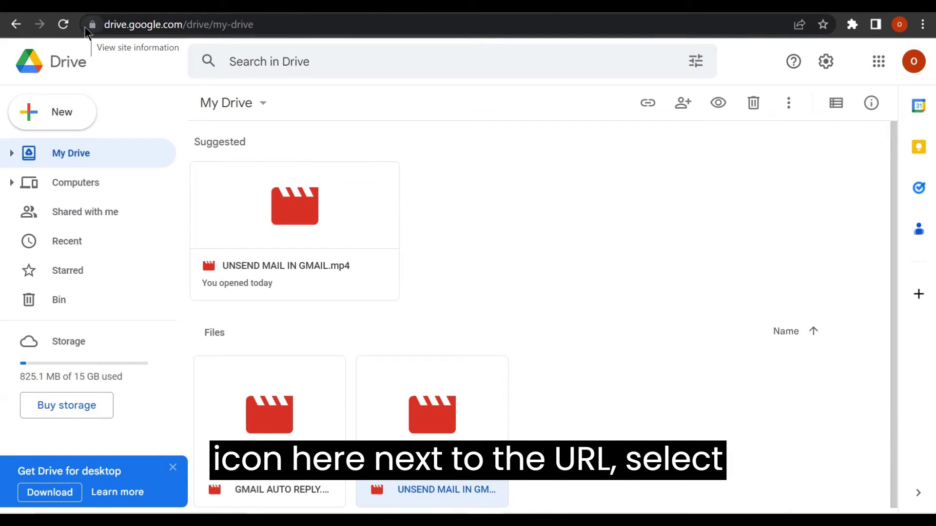
# Step: View Google Drive's Cookies in use dialog from the address-bar lock icon
pyautogui.click(91, 26)
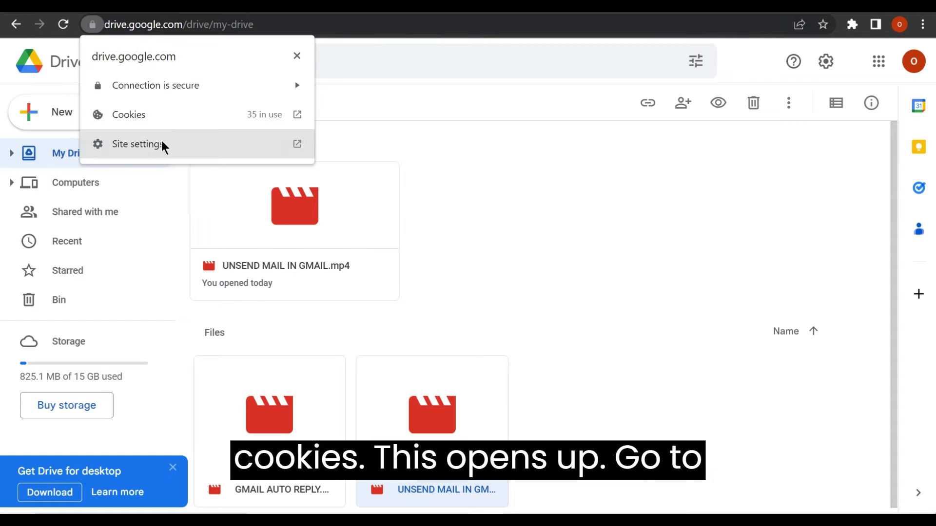
pyautogui.click(267, 117)
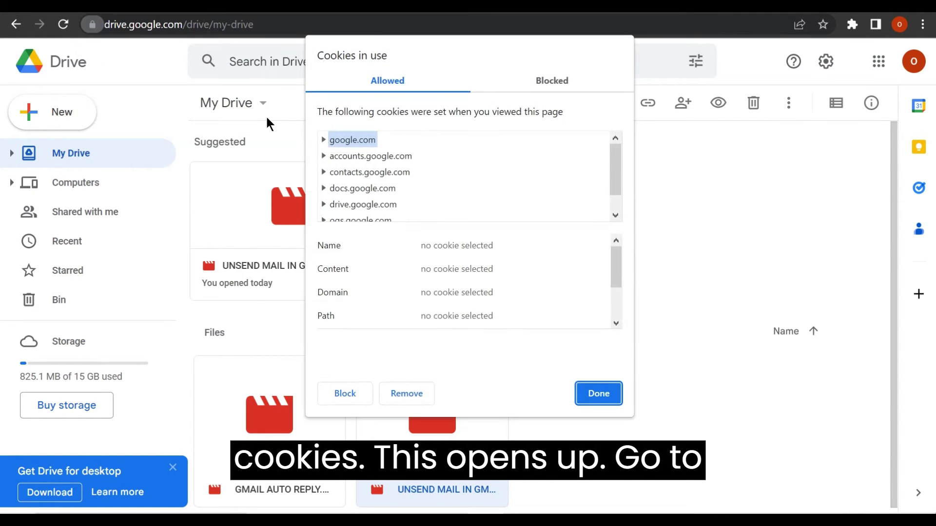
pyautogui.click(550, 83)
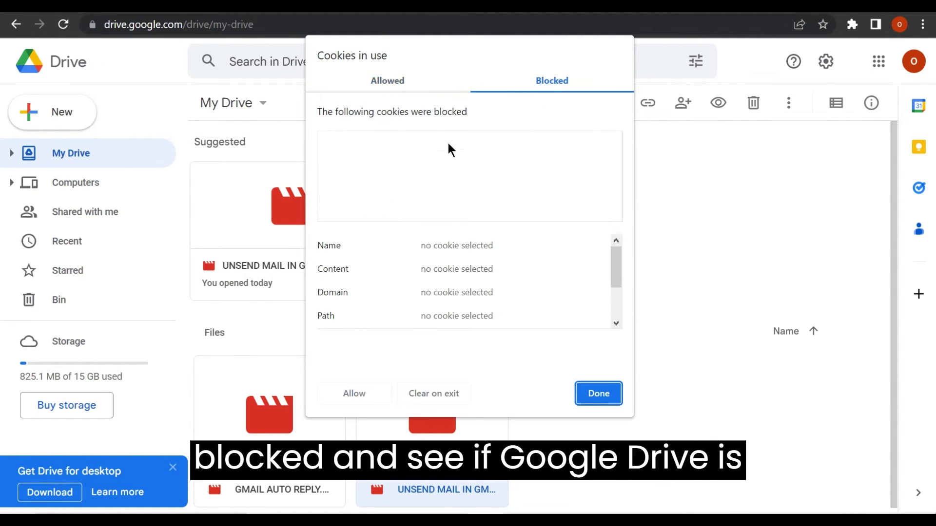
# Step: Compare the Allowed and Blocked lists, confirming drive.google.com has no blocked cookies
pyautogui.click(383, 82)
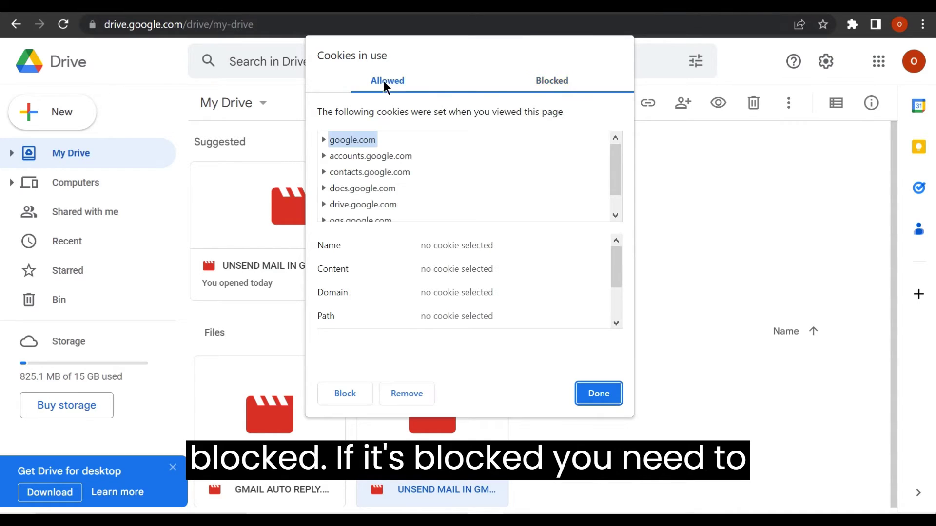
pyautogui.moveTo(619, 153); pyautogui.dragTo(616, 177)
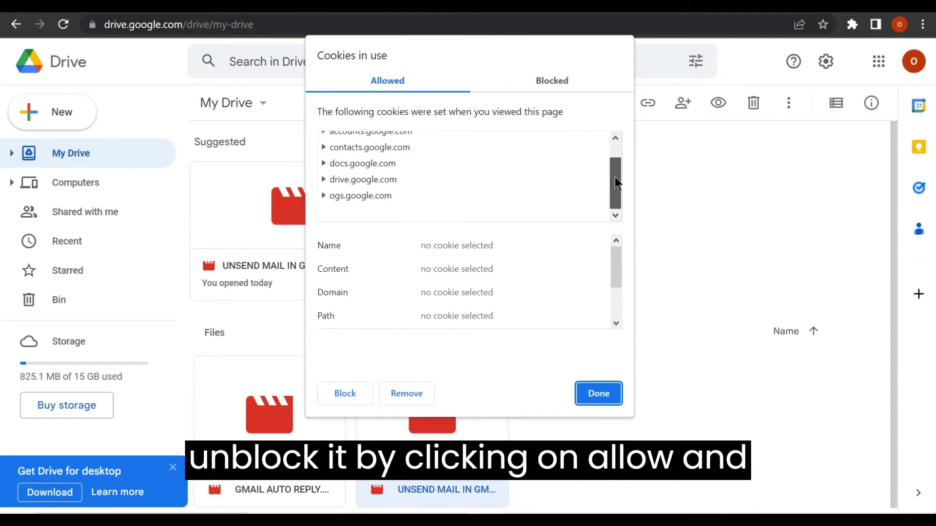
pyautogui.click(393, 180)
pyautogui.click(549, 82)
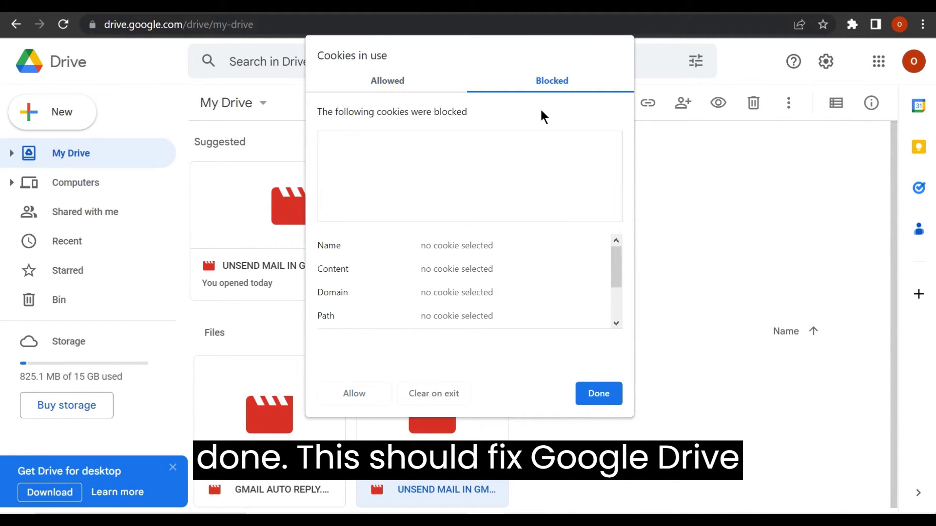
# Step: Reach the Advanced view of Clear browsing data under Privacy and security
pyautogui.click(621, 421)
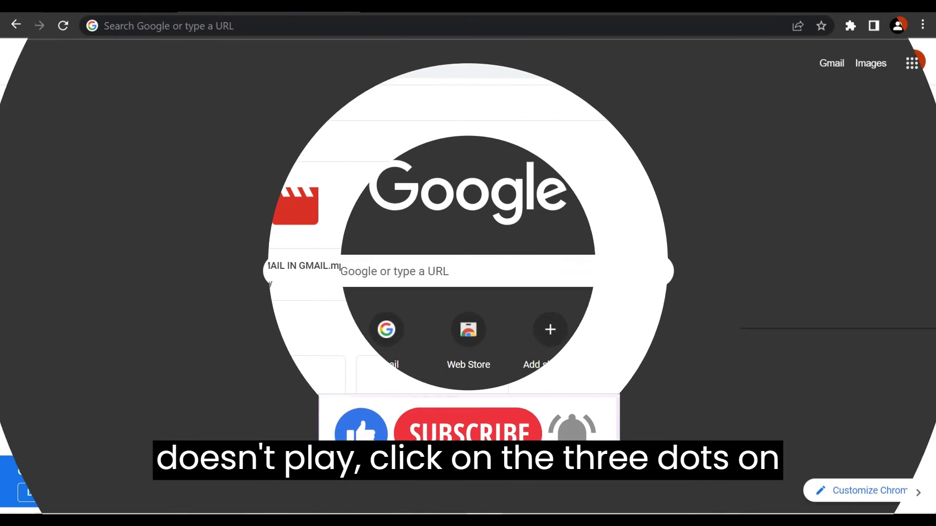
pyautogui.click(803, 278)
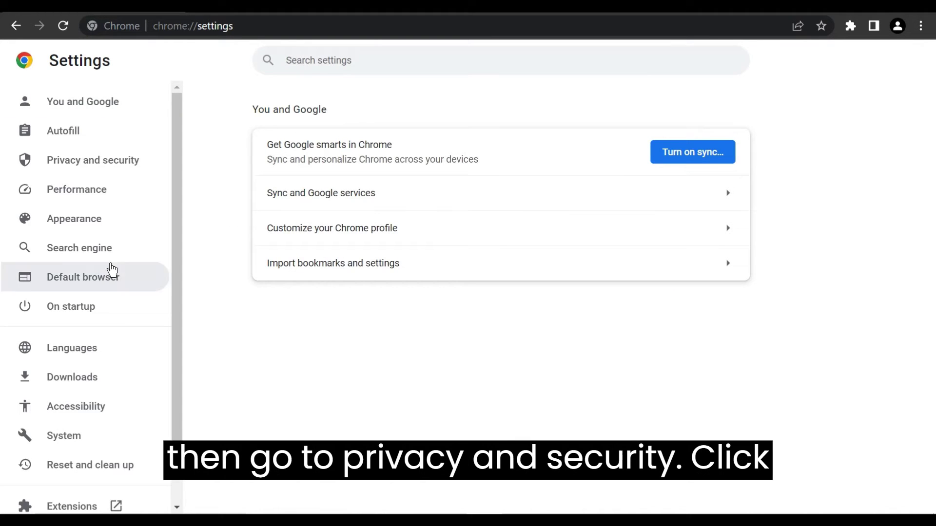
pyautogui.click(93, 165)
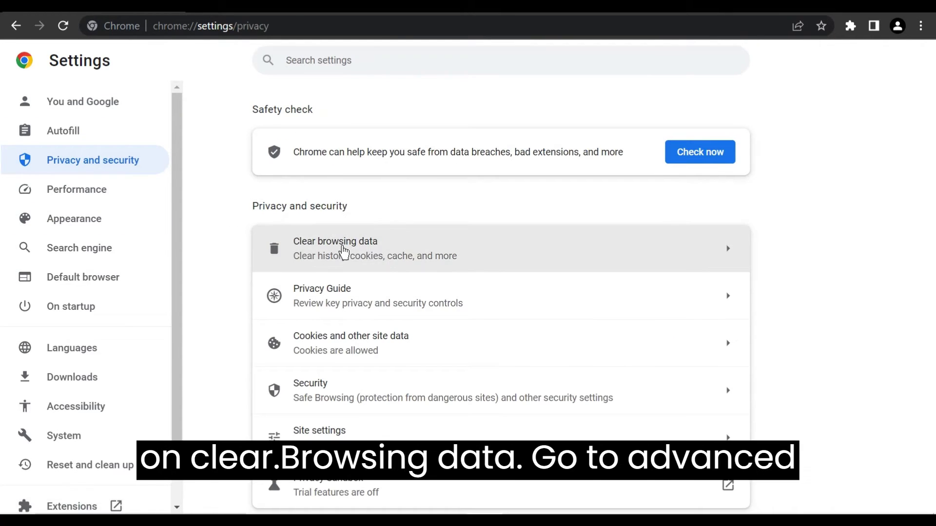
pyautogui.click(341, 251)
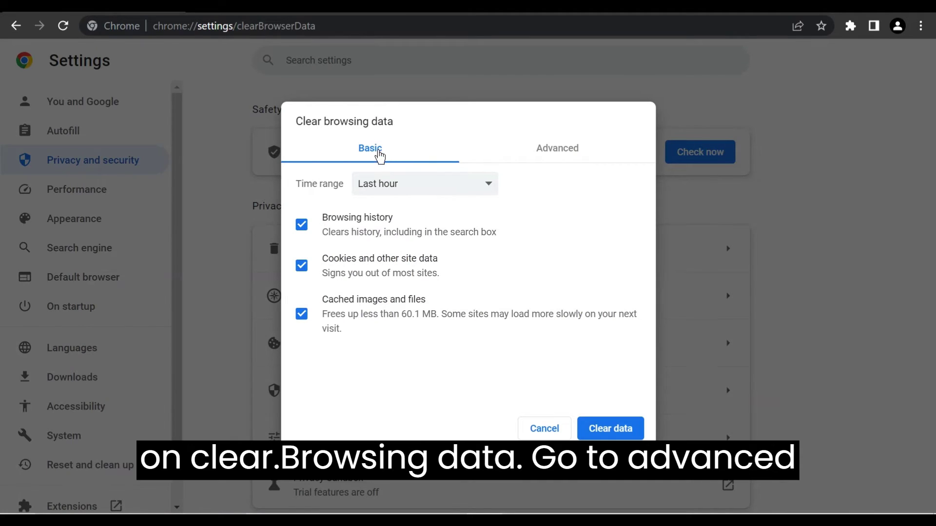
pyautogui.click(583, 157)
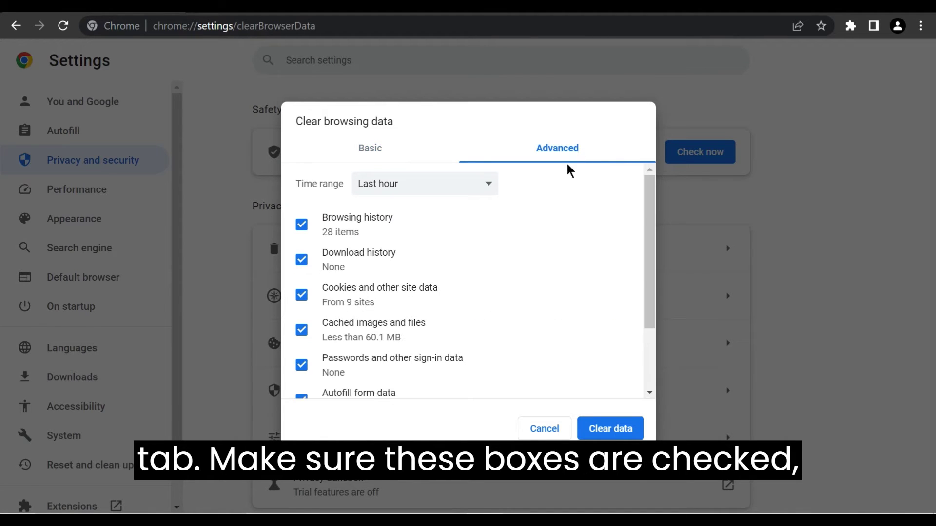
# Step: Keep history, downloads, passwords, autofill, site settings and hosted app data, leaving cookies and cache checked
pyautogui.click(301, 226)
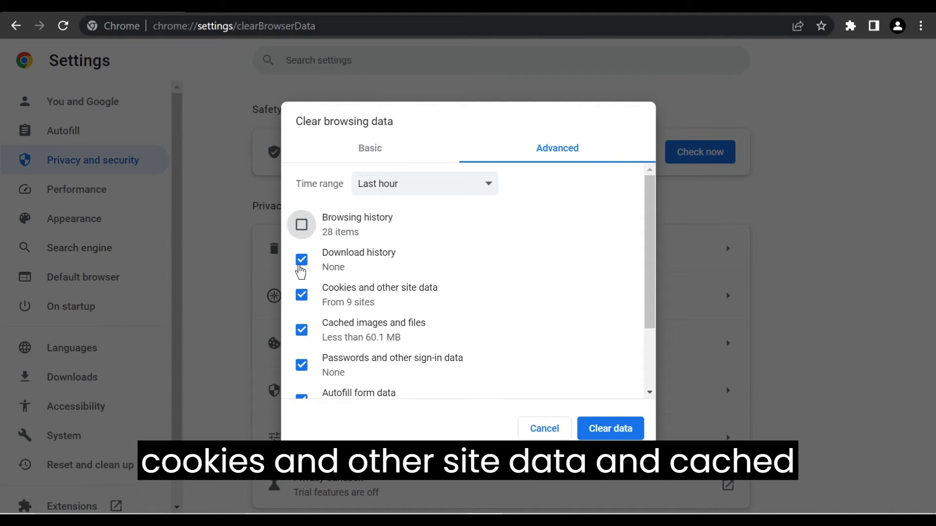
pyautogui.click(301, 261)
pyautogui.click(301, 365)
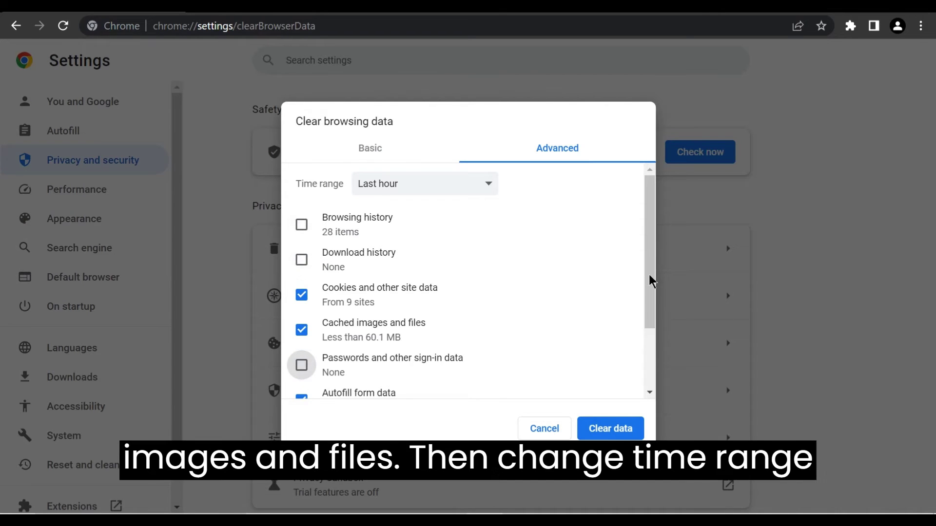
pyautogui.scroll(-2, 329, 321)
pyautogui.click(302, 311)
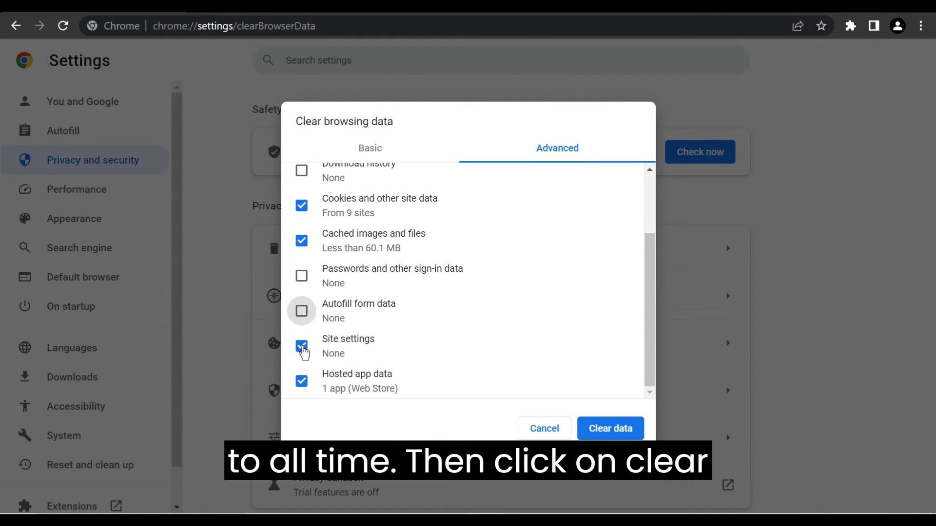
pyautogui.click(301, 346)
pyautogui.click(302, 381)
pyautogui.scroll(2, 650, 340)
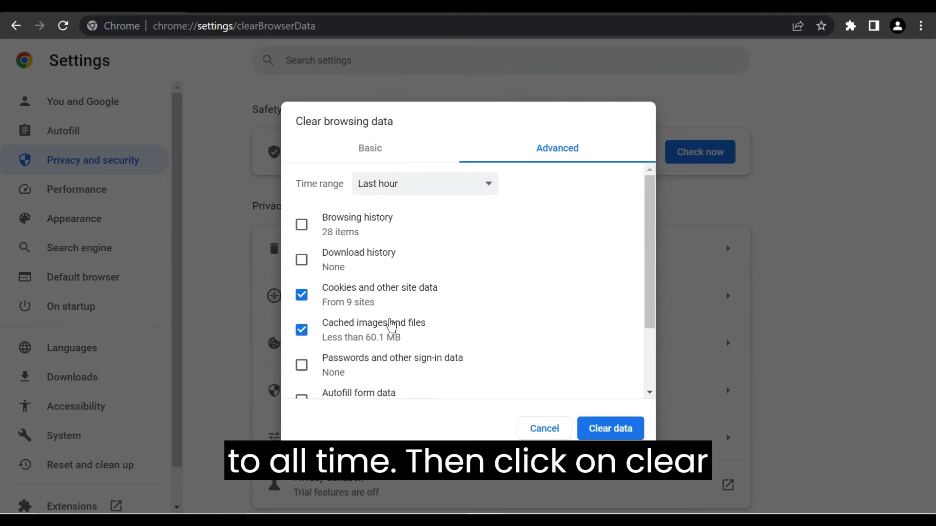
# Step: Set the time range to All time before clearing the data
pyautogui.click(366, 186)
pyautogui.click(378, 252)
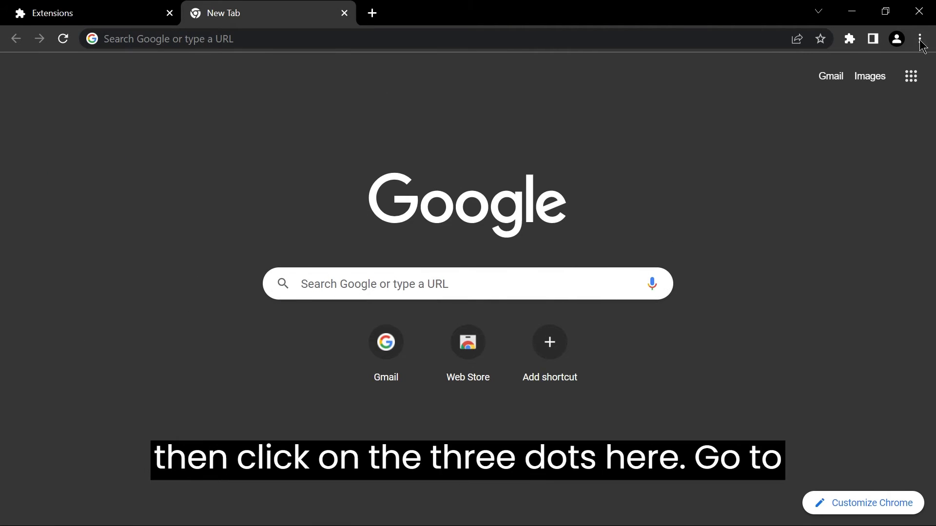
# Step: On the Extensions page, toggle uBlock Origin off, briefly back on, then off again
pyautogui.click(921, 39)
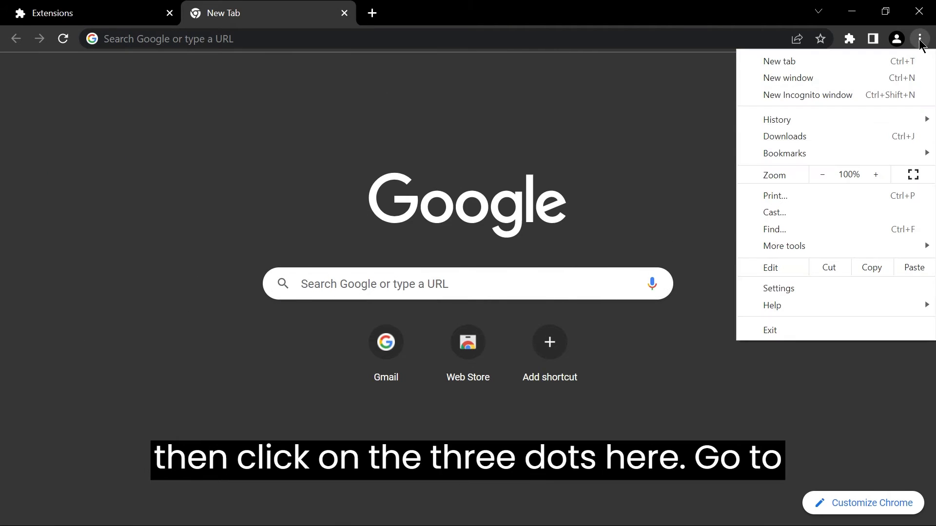
pyautogui.moveTo(783, 245)
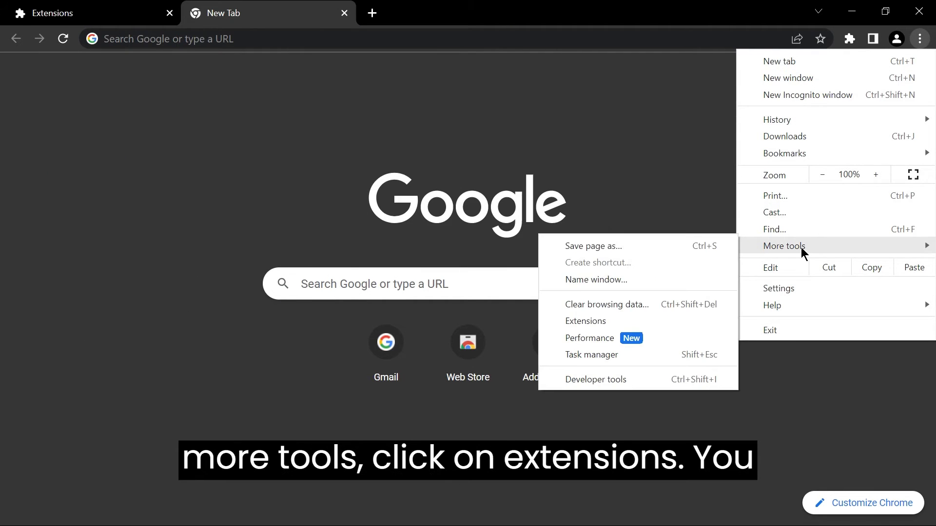
pyautogui.click(580, 322)
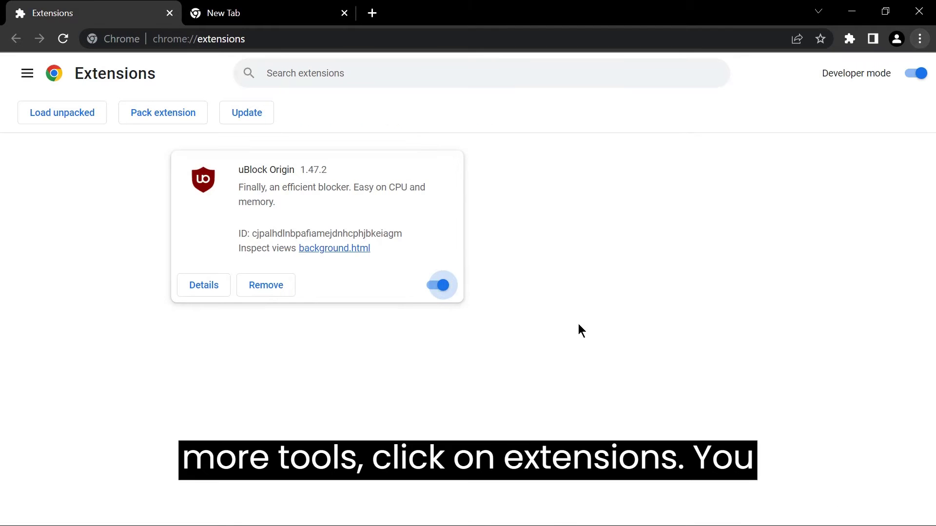
pyautogui.click(436, 286)
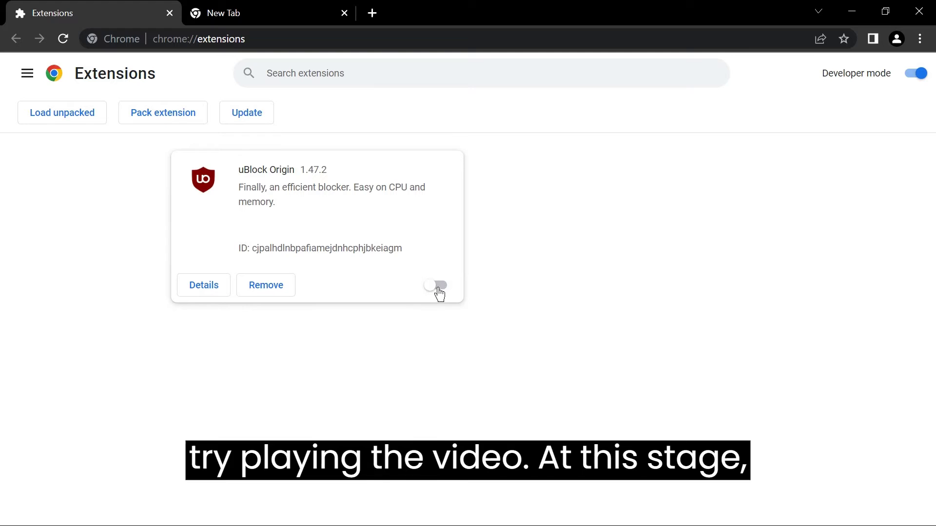
pyautogui.click(437, 287)
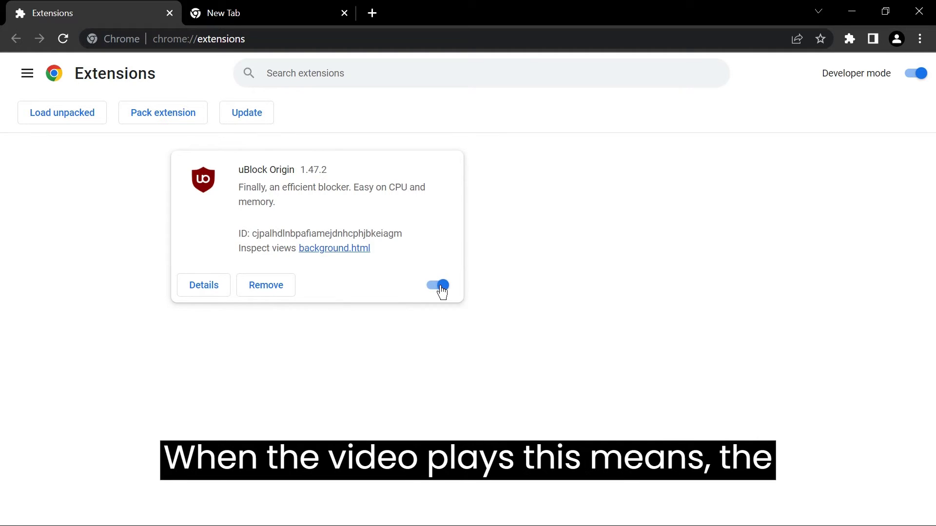
pyautogui.click(433, 287)
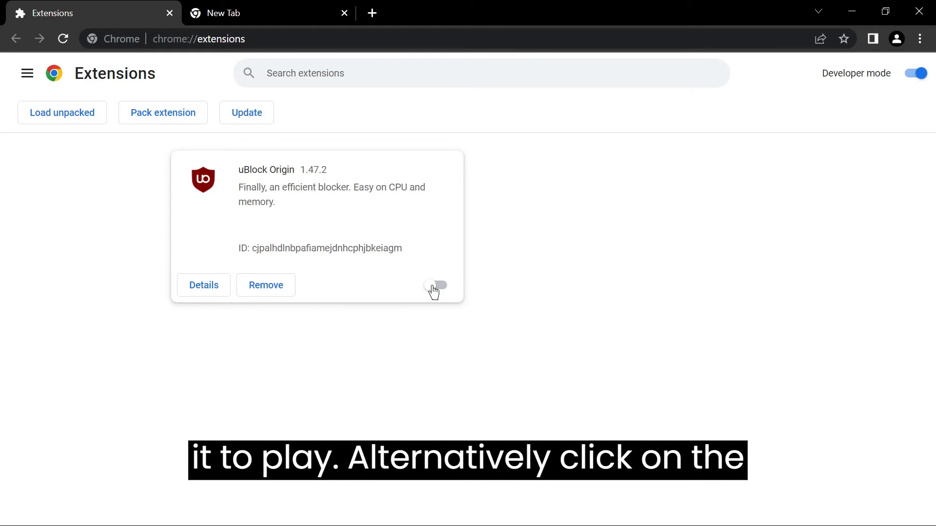
pyautogui.click(920, 38)
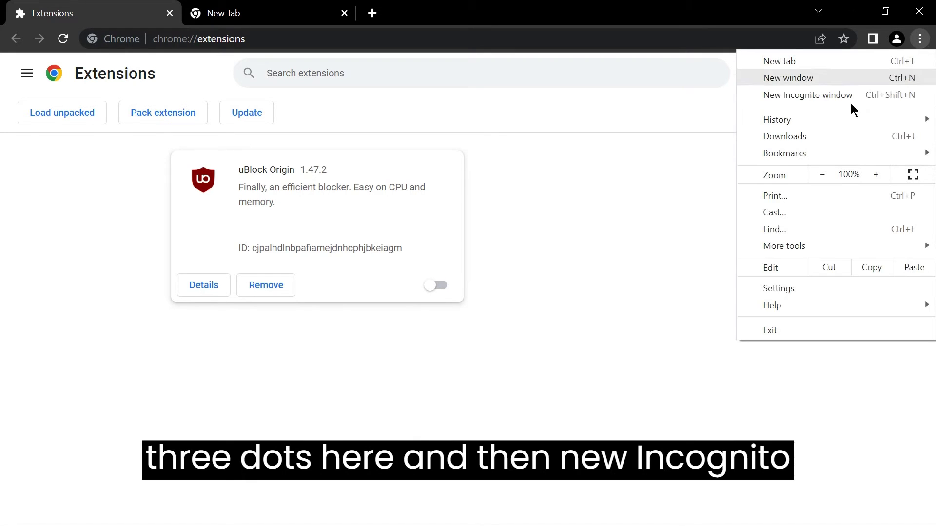
pyautogui.click(790, 94)
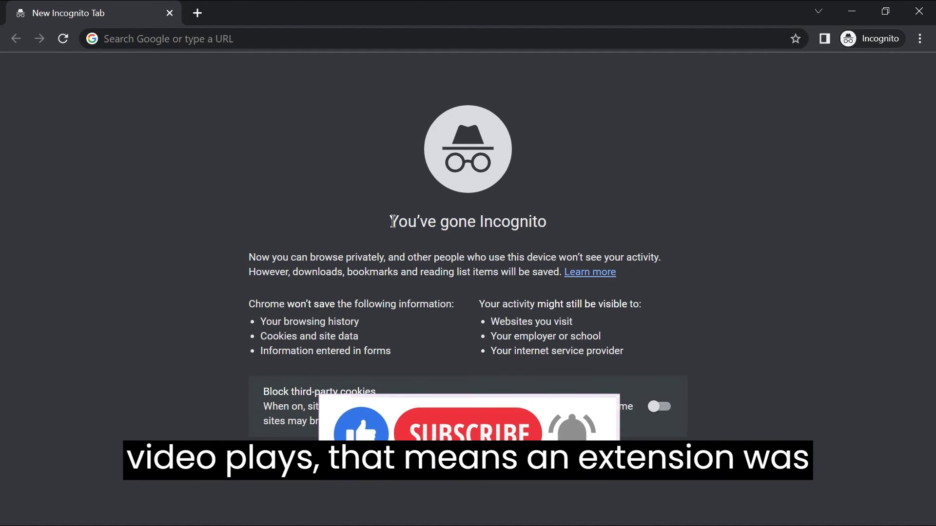
pyautogui.moveTo(388, 220); pyautogui.dragTo(617, 220)
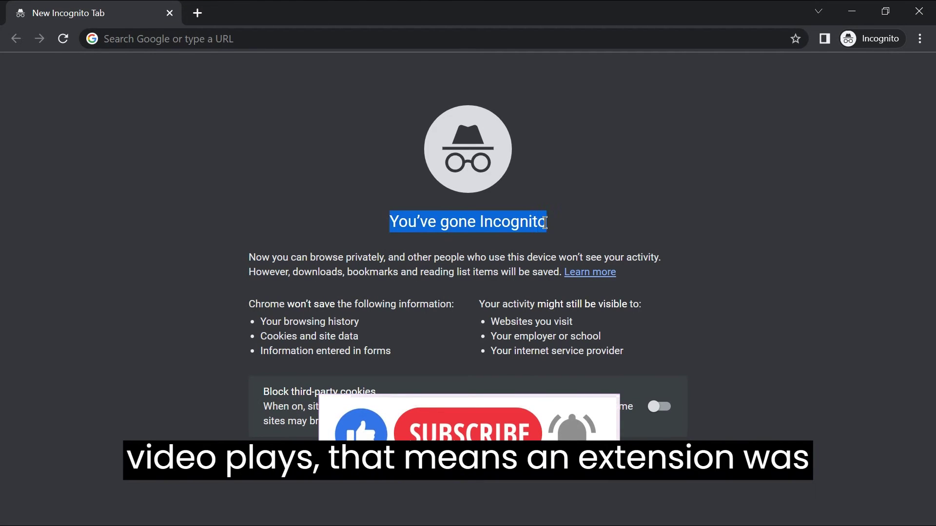
pyautogui.click(614, 168)
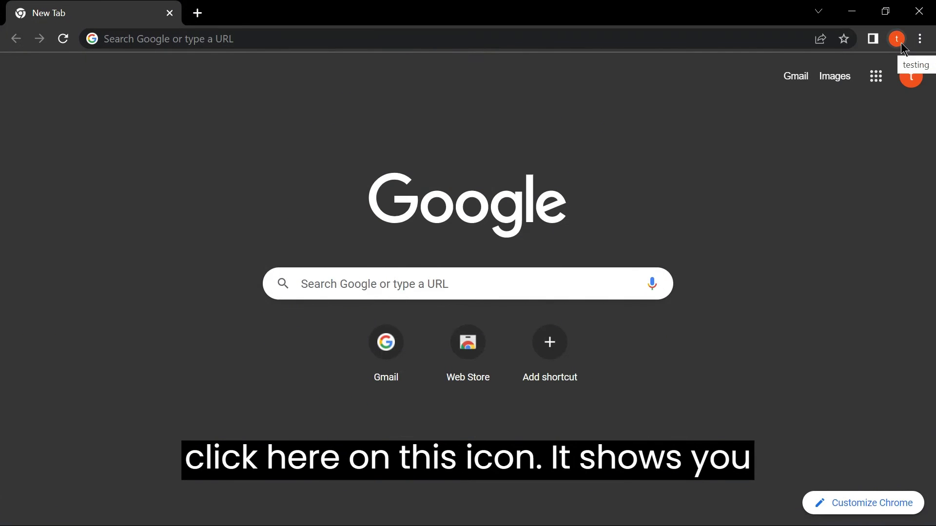
# Step: Add a new Chrome profile up to the Google sign-in page, then return to setup
pyautogui.click(897, 41)
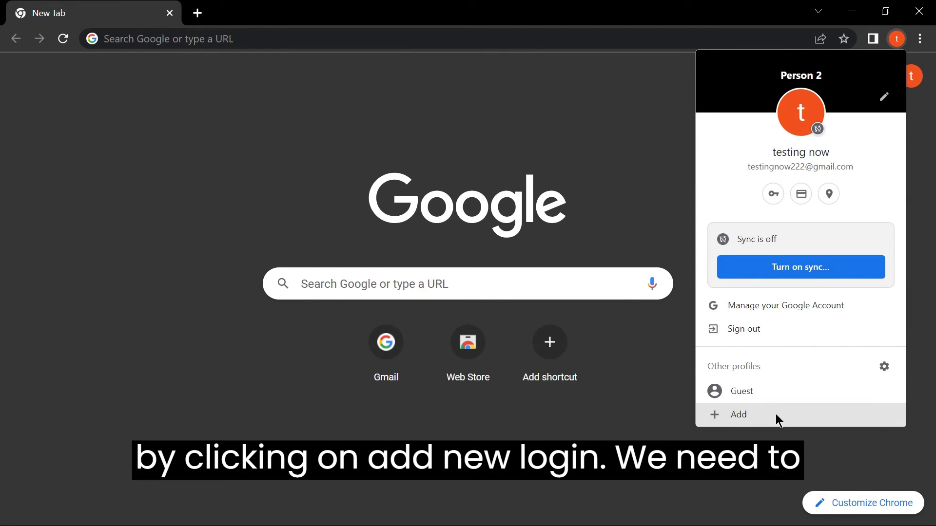
pyautogui.click(759, 415)
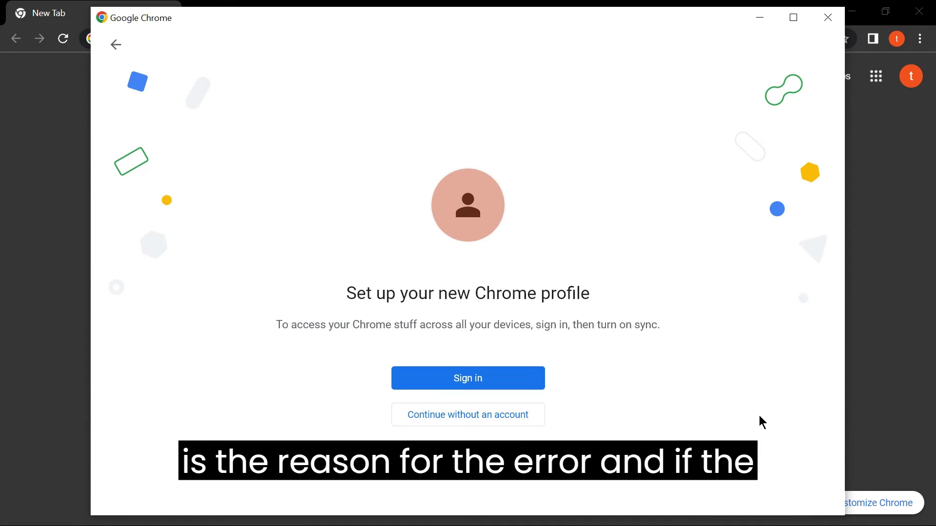
pyautogui.click(498, 380)
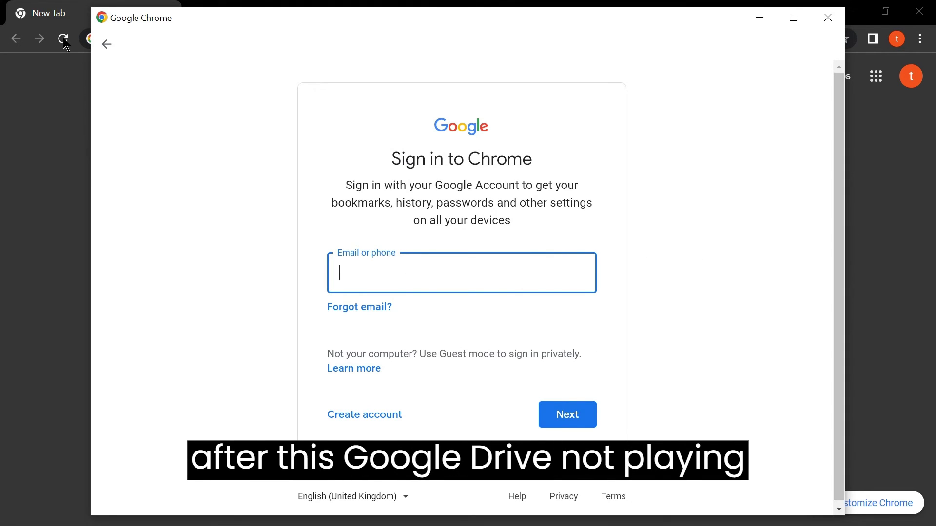
pyautogui.click(107, 44)
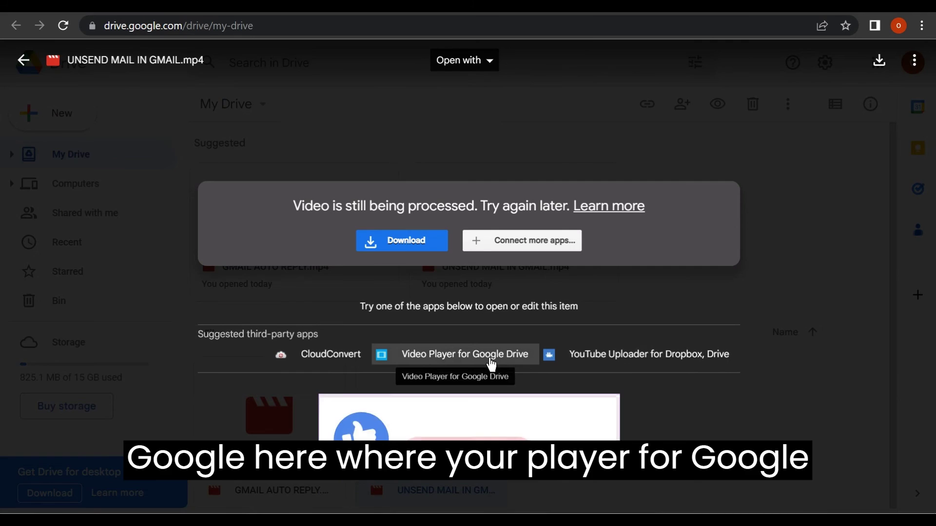
# Step: Try Video Player for Google Drive, then play the GMAIL AUTO REPLY video from My Drive
pyautogui.click(490, 361)
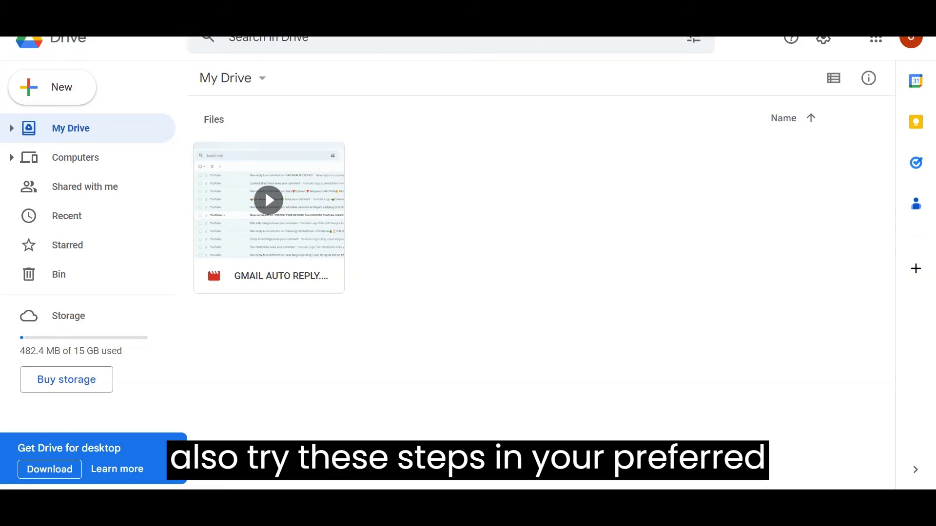
pyautogui.doubleClick(276, 206)
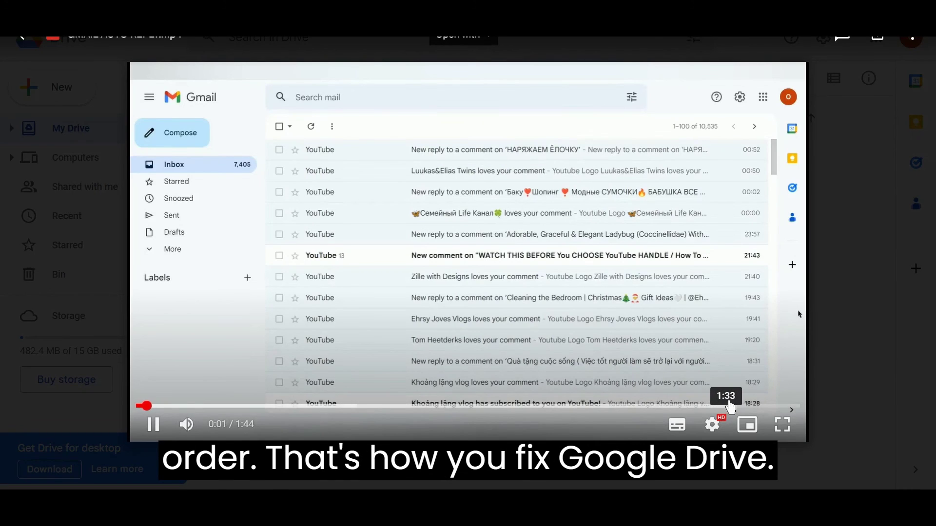